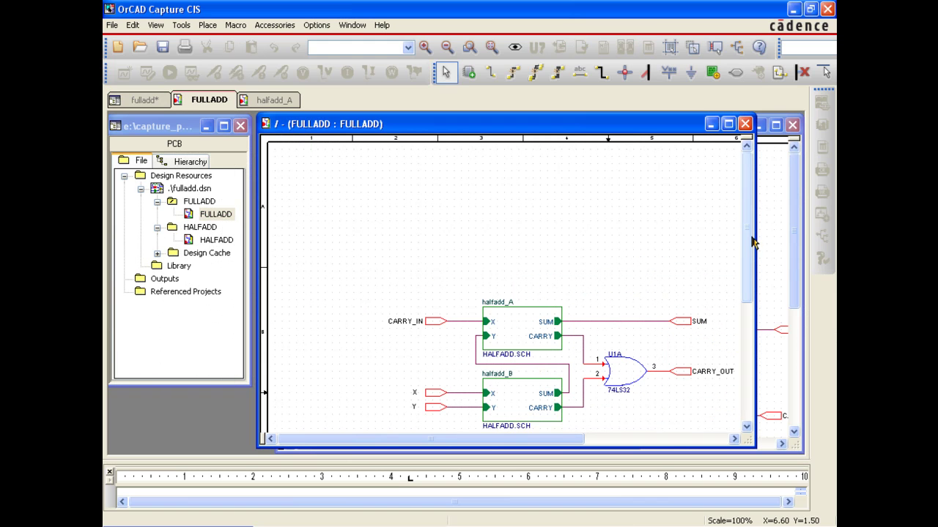
- Descend into the halfadd_A hierarchical block to view its half-adder sheet
{"action": "left_click_drag", "start_coordinate": [751, 247], "coordinate": [751, 278]}
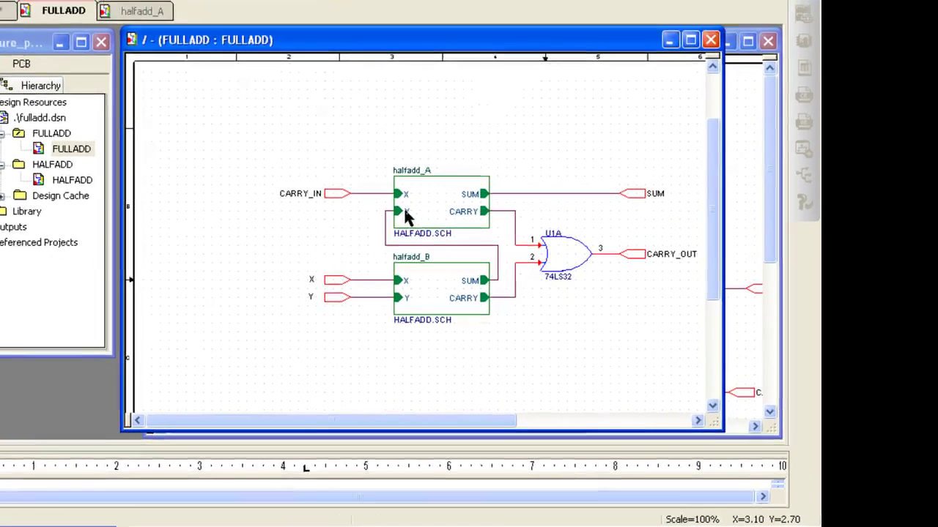
{"action": "left_click", "coordinate": [443, 203]}
{"action": "right_click", "coordinate": [442, 204]}
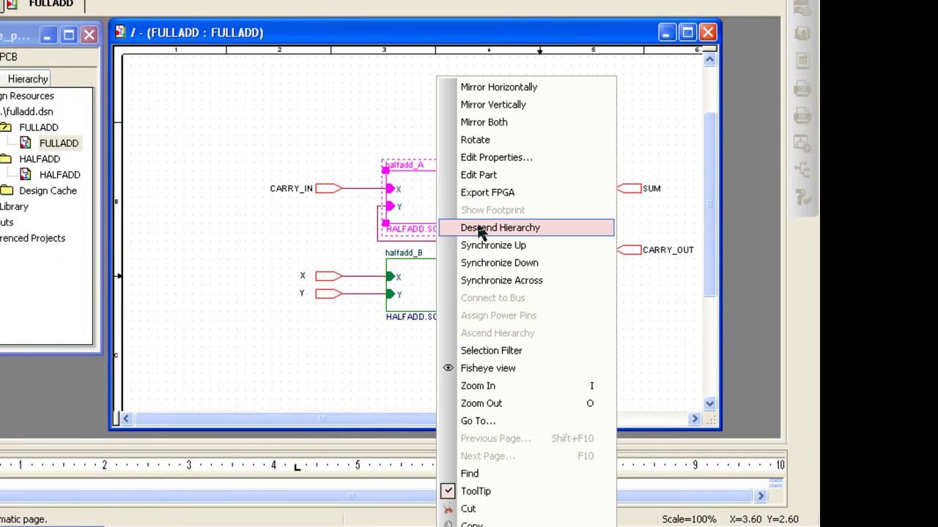
{"action": "left_click", "coordinate": [480, 228]}
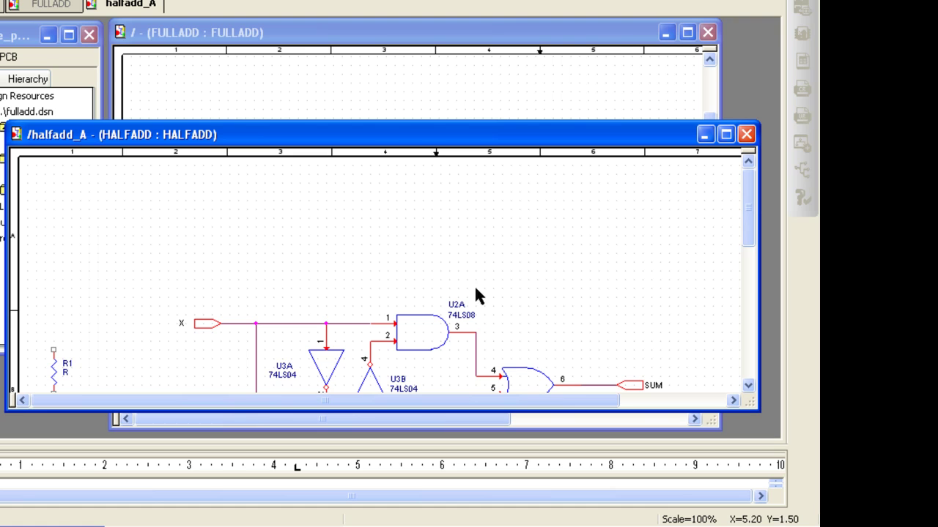
- Return to FULLADD and open the Cadence Tcl/Tk Utilities applications dashboard
{"action": "left_click", "coordinate": [471, 102]}
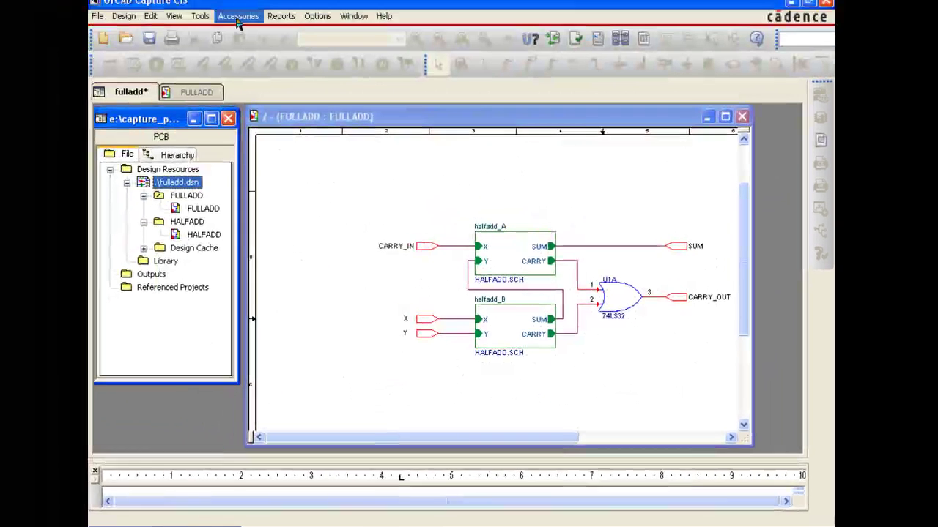
{"action": "left_click", "coordinate": [250, 30]}
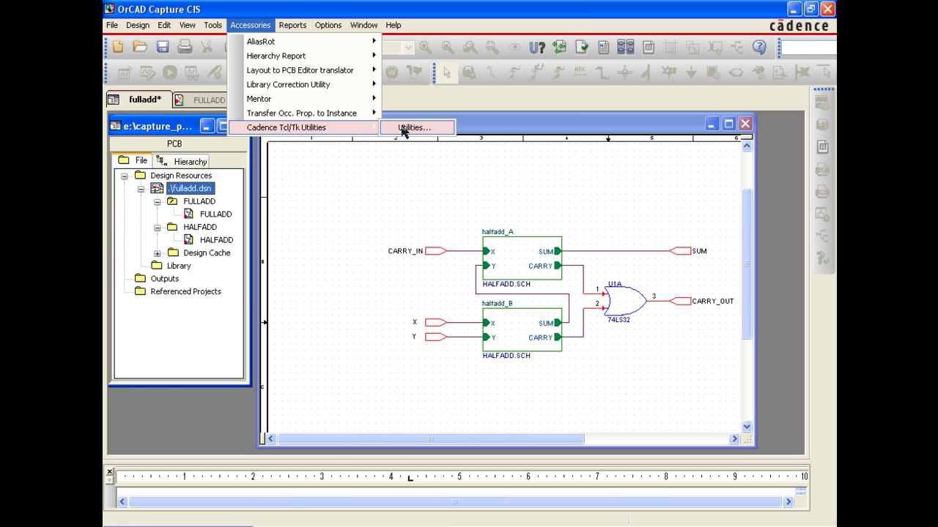
{"action": "left_click", "coordinate": [399, 129]}
- Run PDF Export with a properties PDF and net and part bookmarks, then open FULLADD.pdf
{"action": "left_click", "coordinate": [258, 230]}
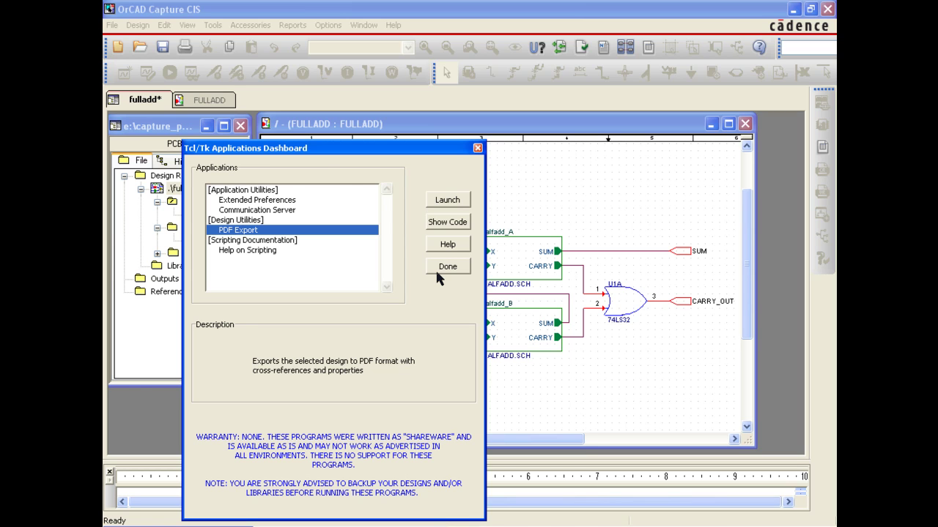
{"action": "left_click", "coordinate": [455, 202]}
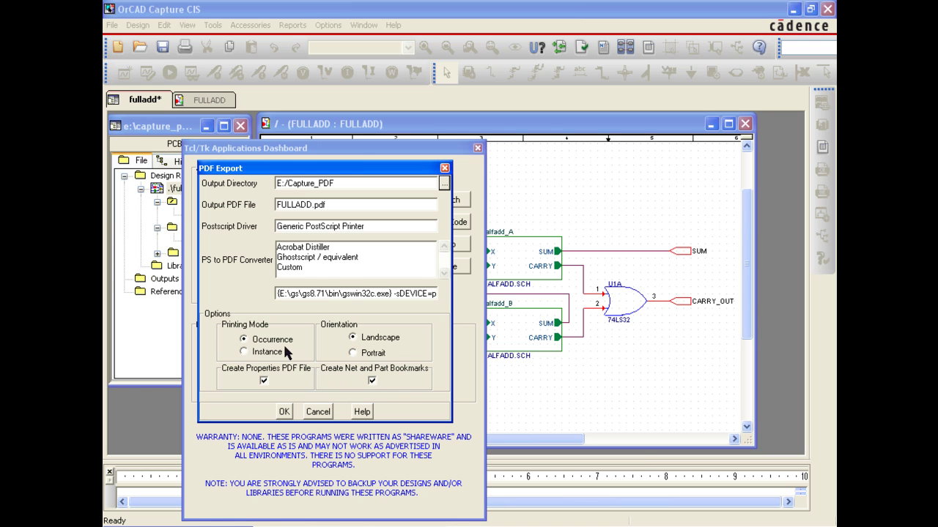
{"action": "left_click", "coordinate": [285, 412]}
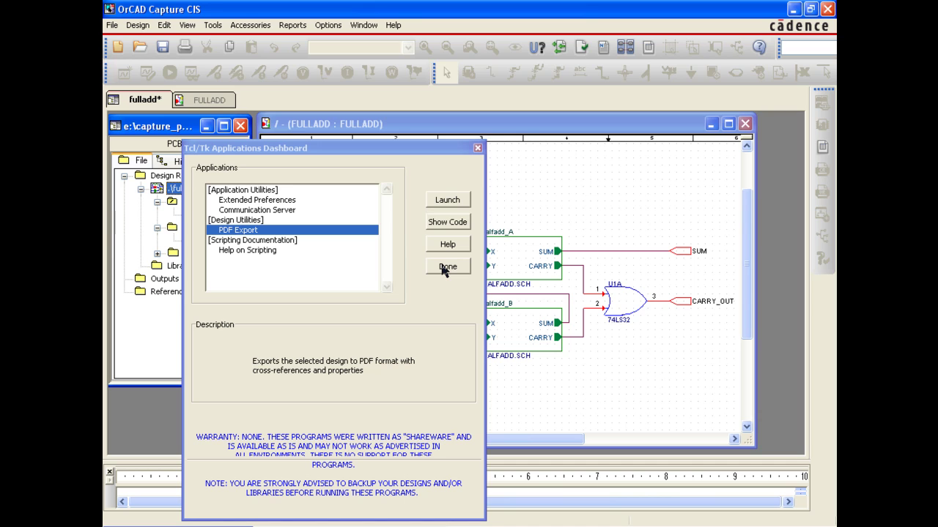
{"action": "left_click", "coordinate": [447, 267]}
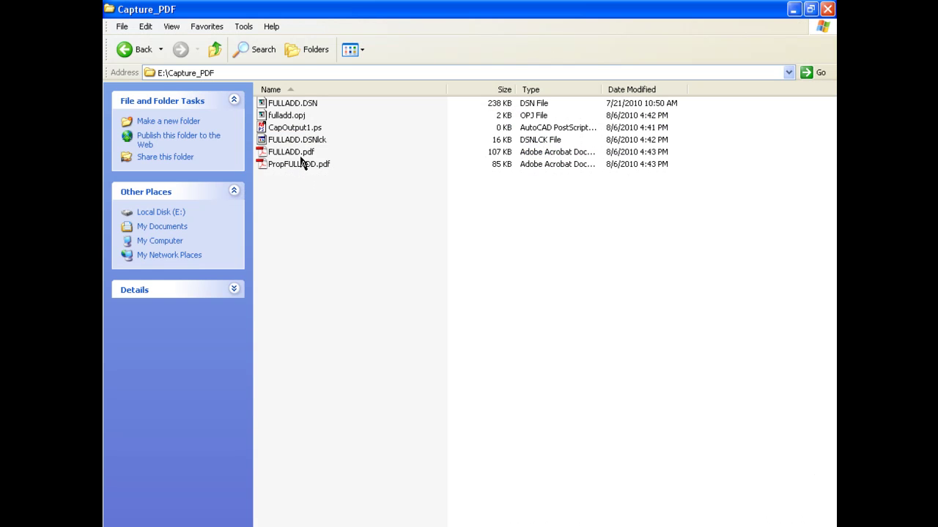
{"action": "left_click", "coordinate": [300, 153]}
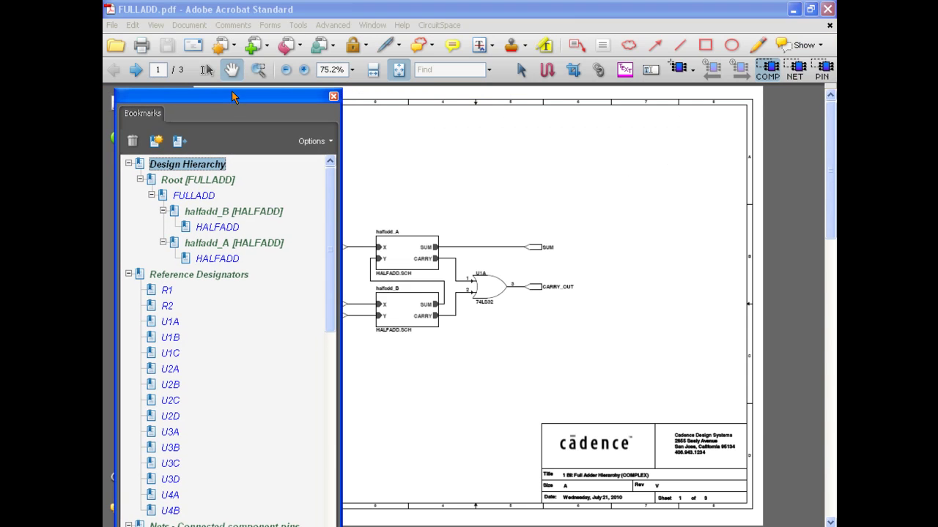
- Step through the FULLADD, halfadd_B and halfadd_A hierarchy bookmarks in Acrobat
{"action": "mouse_move", "coordinate": [233, 97]}
{"action": "left_mouse_down"}
{"action": "mouse_move", "coordinate": [236, 192]}
{"action": "mouse_move", "coordinate": [226, 146]}
{"action": "mouse_move", "coordinate": [235, 94]}
{"action": "left_mouse_up"}
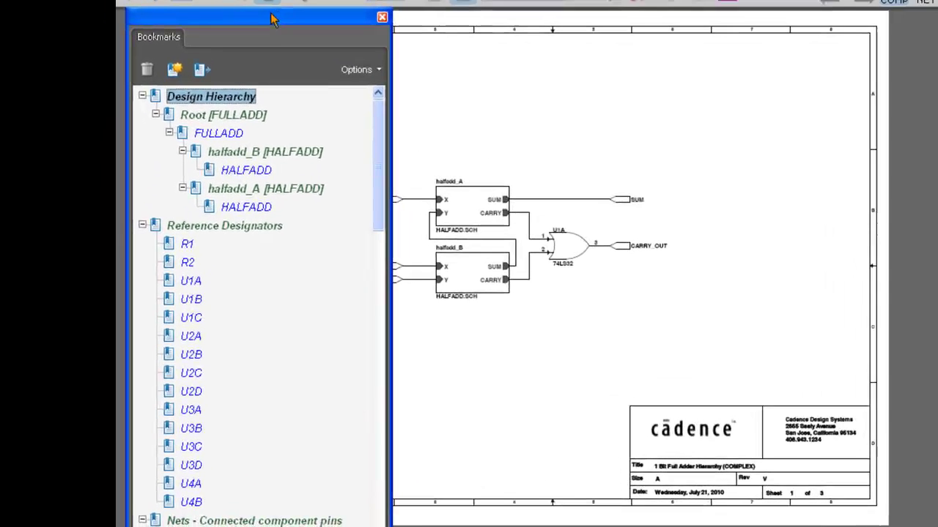
{"action": "left_click", "coordinate": [221, 130]}
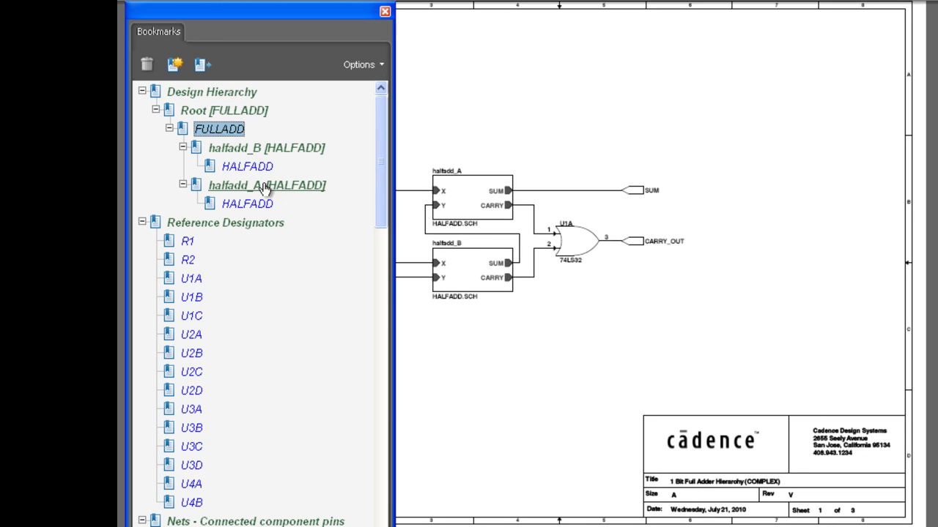
{"action": "left_click", "coordinate": [248, 167]}
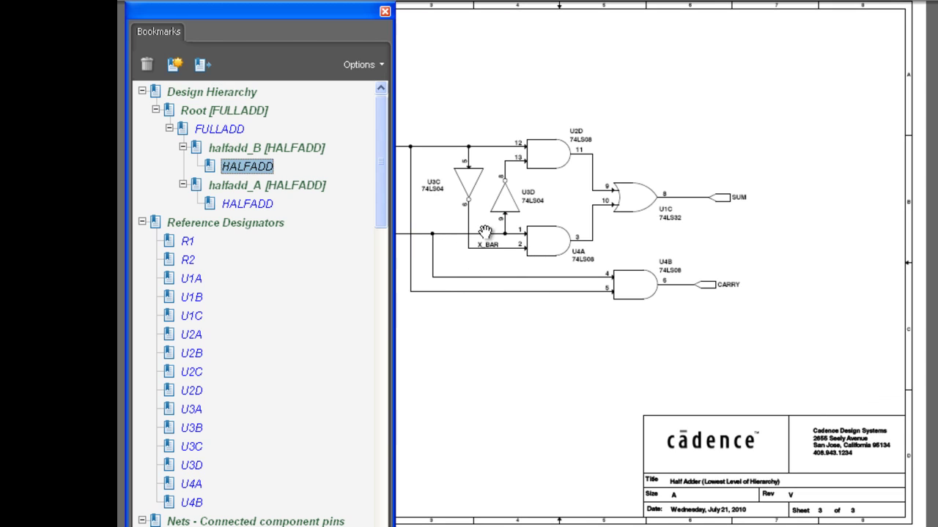
{"action": "left_click", "coordinate": [248, 204]}
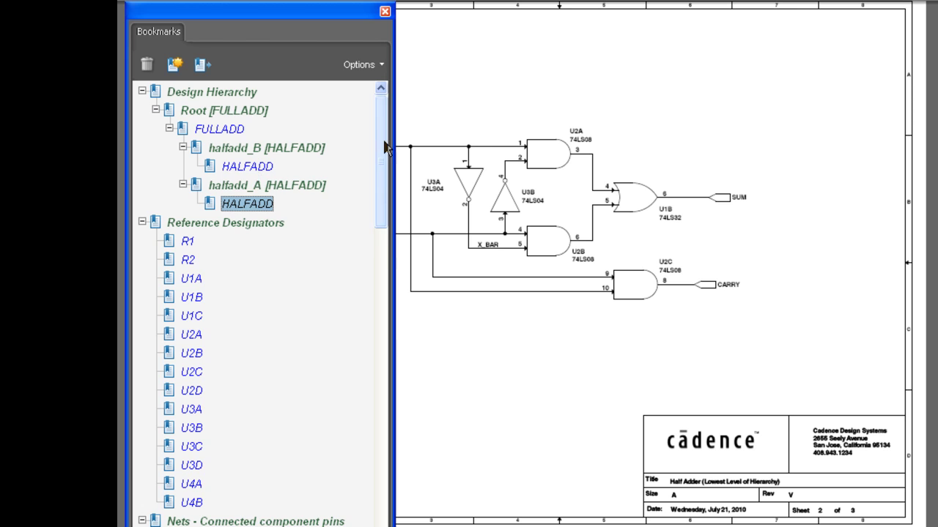
- Jump to the R1, R2, U3D and U2D part bookmarks in turn
{"action": "scroll", "coordinate": [366, 154], "scroll_direction": "down", "scroll_amount": 2}
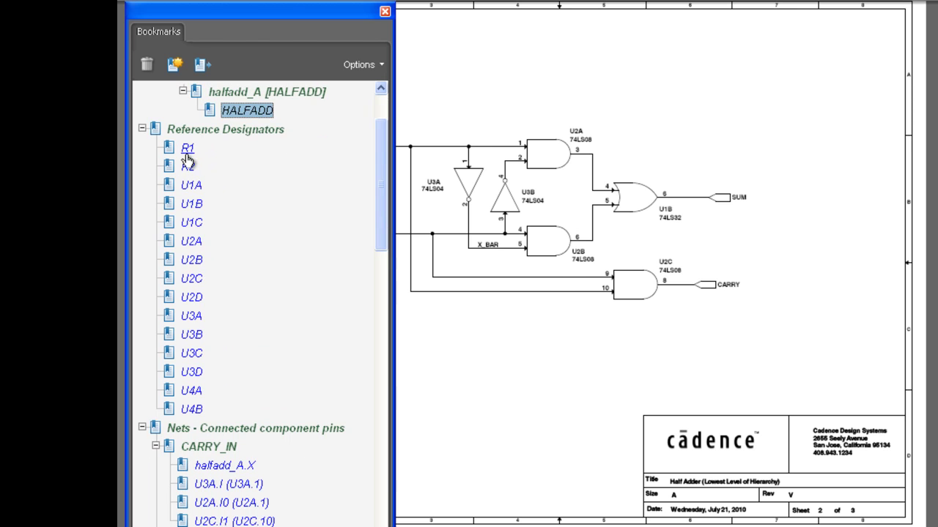
{"action": "left_click", "coordinate": [186, 150]}
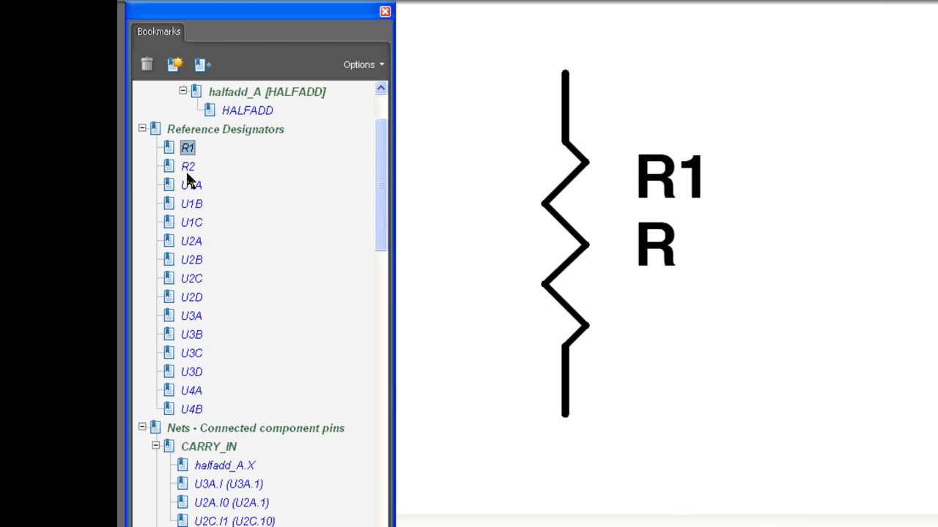
{"action": "left_click", "coordinate": [187, 168]}
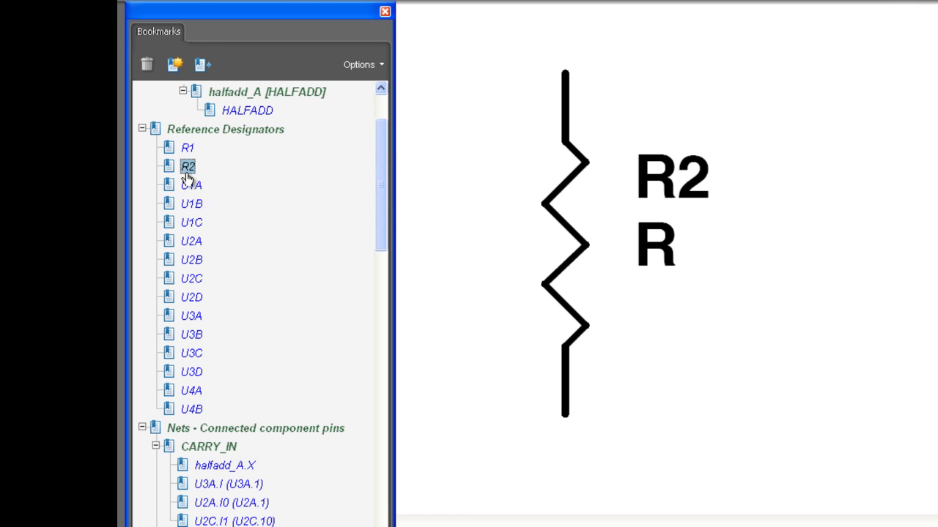
{"action": "left_click", "coordinate": [192, 373]}
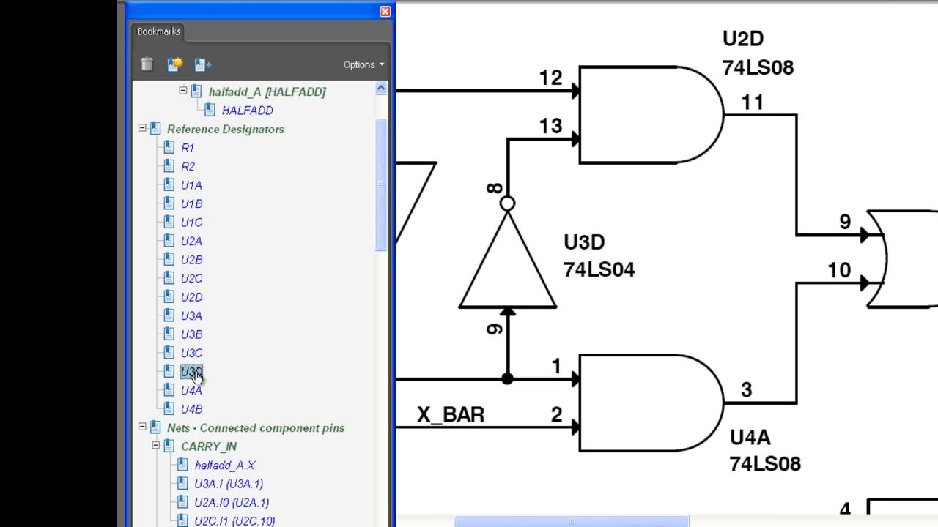
{"action": "left_click", "coordinate": [192, 297]}
- Show the halfadd_A.X pin on the CARRY_IN net, then open PropFULLADD.pdf from Explorer
{"action": "scroll", "coordinate": [378, 274], "scroll_direction": "down", "scroll_amount": 4}
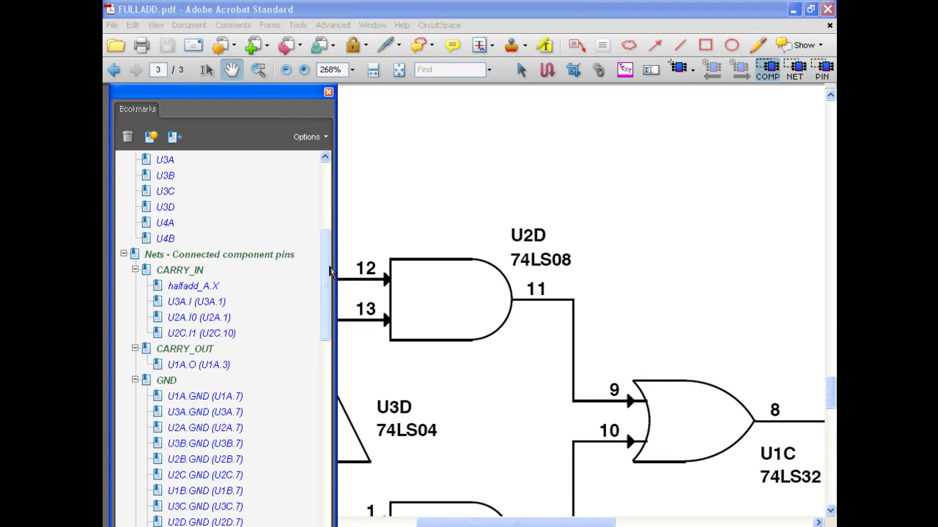
{"action": "scroll", "coordinate": [219, 264], "scroll_direction": "down", "scroll_amount": 1}
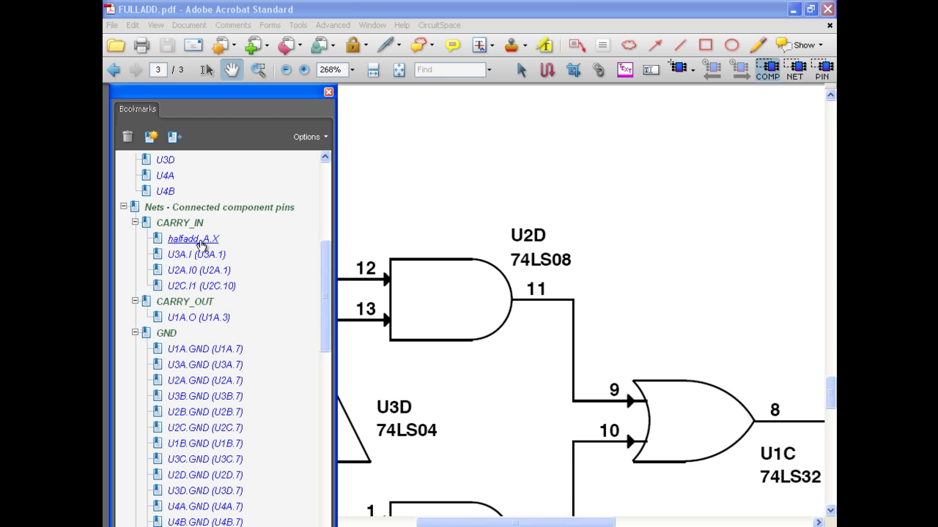
{"action": "left_click", "coordinate": [201, 244]}
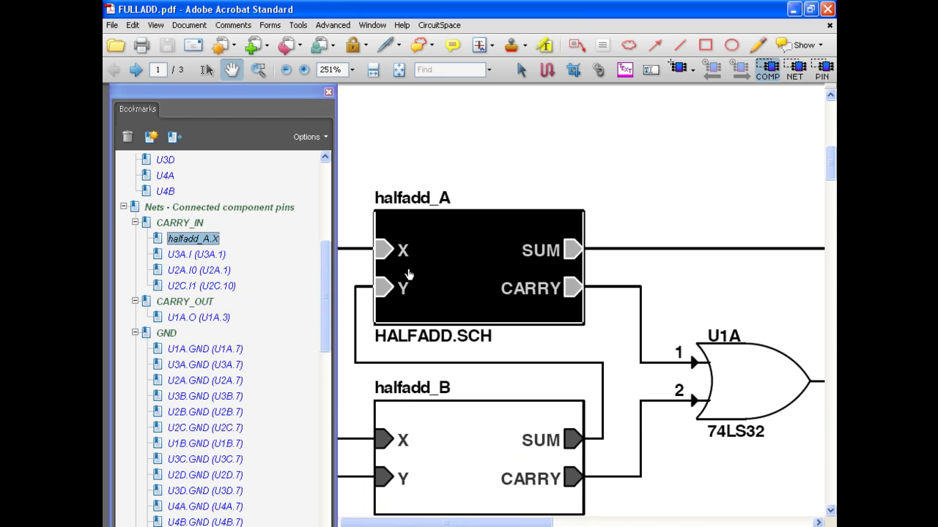
{"action": "left_click_drag", "start_coordinate": [410, 156], "coordinate": [651, 157]}
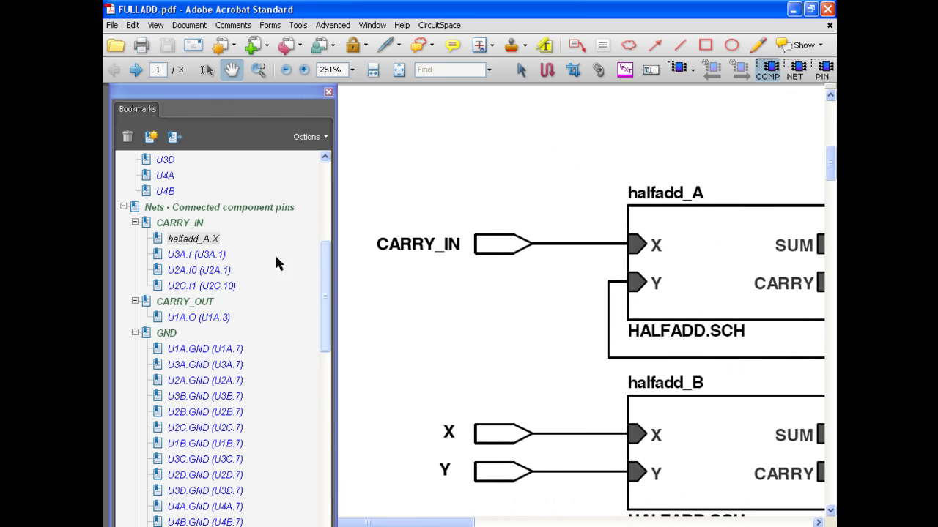
{"action": "key", "text": "alt+F4"}
{"action": "double_click", "coordinate": [296, 165]}
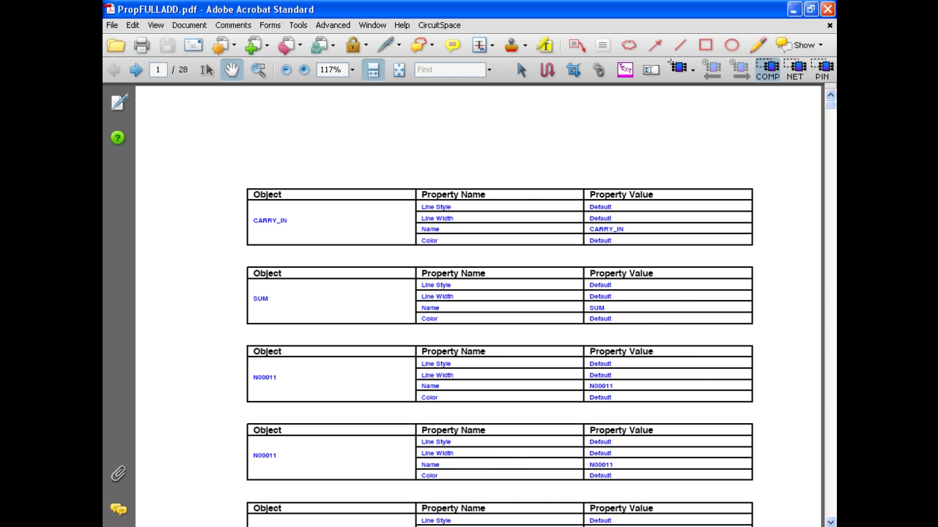
- Cross-probe the X input port in FULLADD.pdf to its PropFULLADD.pdf property table
{"action": "key", "text": "alt+Tab"}
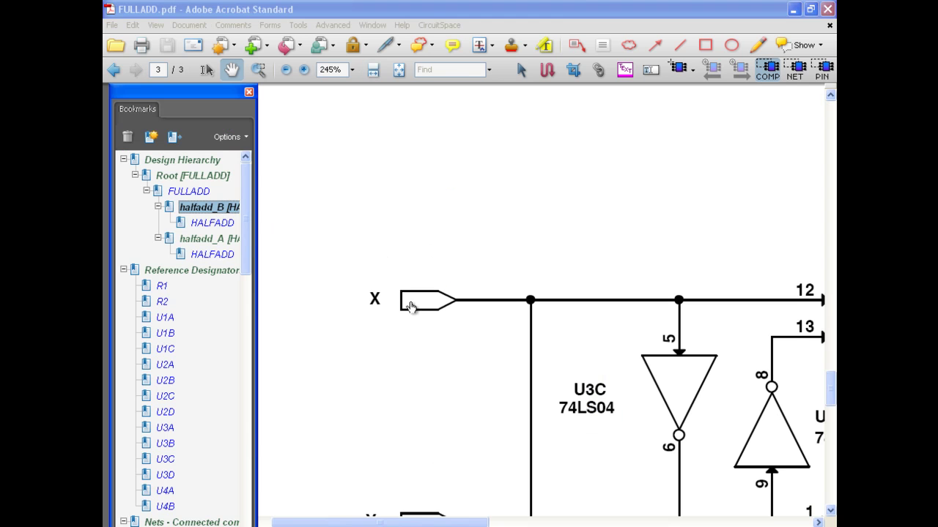
{"action": "right_click", "coordinate": [411, 307]}
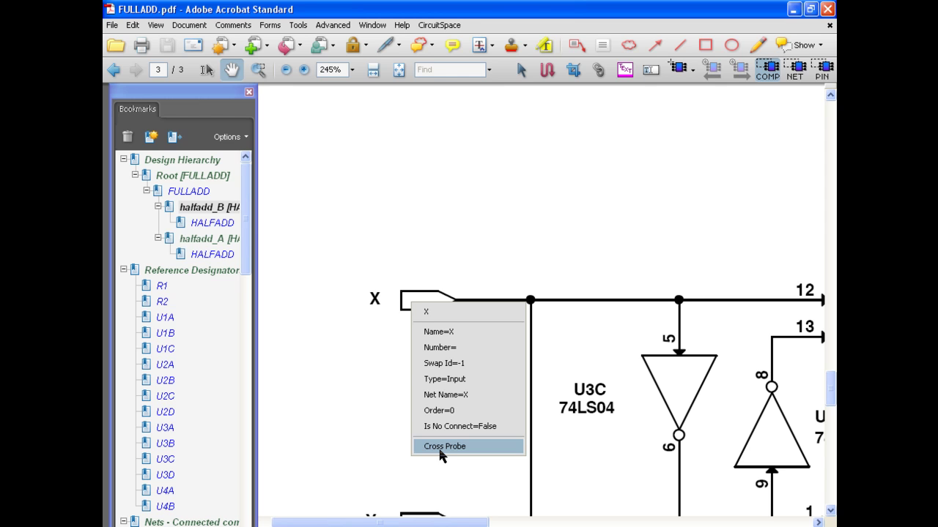
{"action": "left_click", "coordinate": [441, 447]}
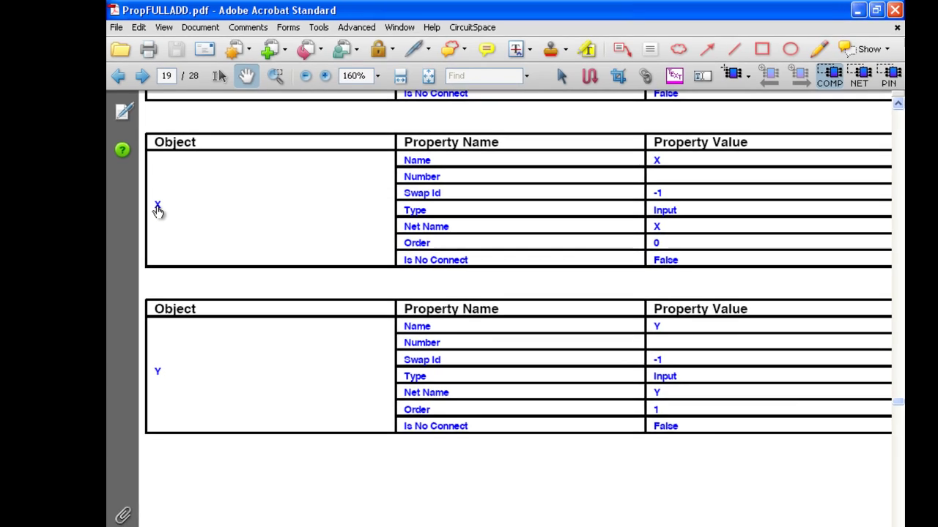
- Follow X's object link back to the schematic and scroll down to the Y port
{"action": "left_click", "coordinate": [158, 208]}
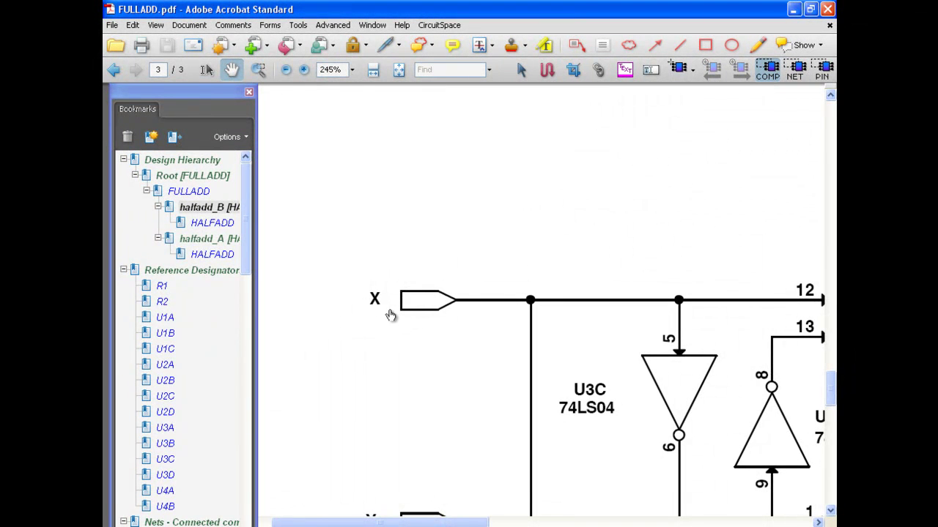
{"action": "scroll", "coordinate": [412, 360], "scroll_direction": "down", "scroll_amount": 3}
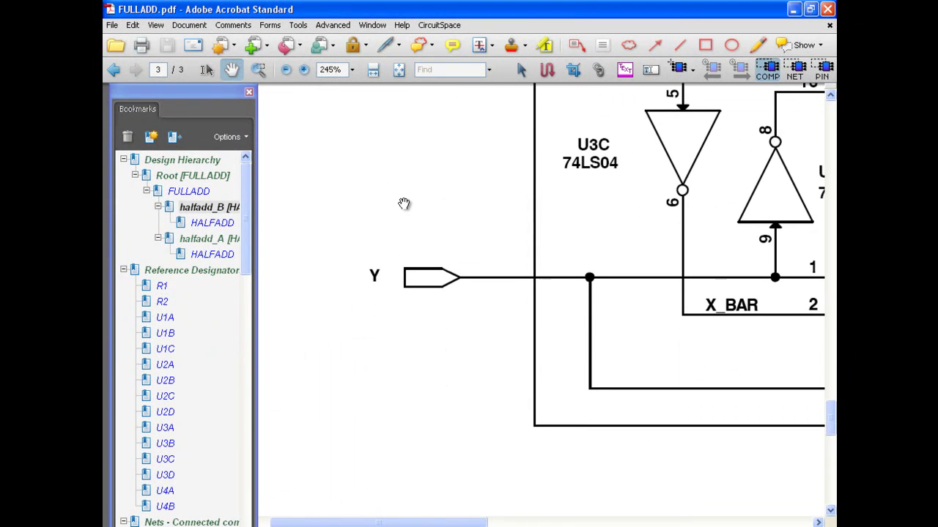